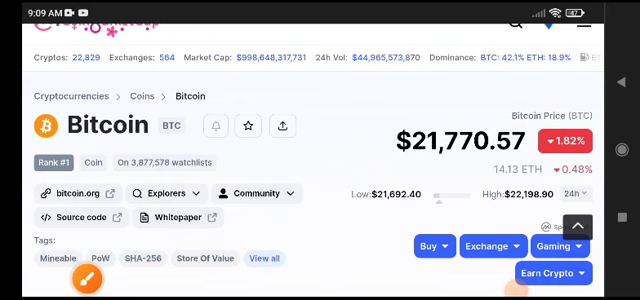
{"action": "scroll", "coordinate": [205, 258], "scroll_direction": "down", "scroll_amount": 1}
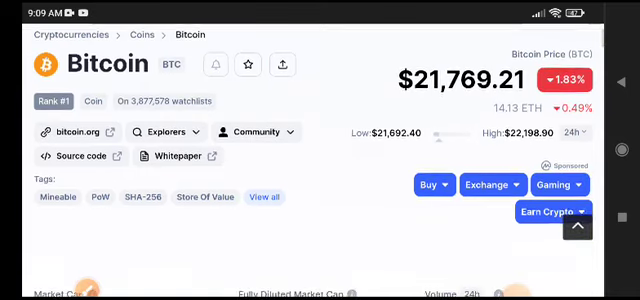
{"action": "scroll", "coordinate": [320, 180], "scroll_direction": "down", "scroll_amount": 5}
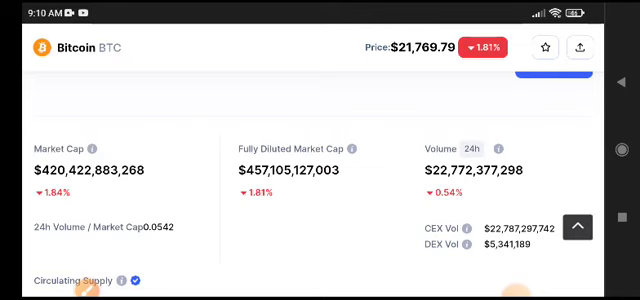
{"action": "scroll", "coordinate": [300, 180], "scroll_direction": "down", "scroll_amount": 5}
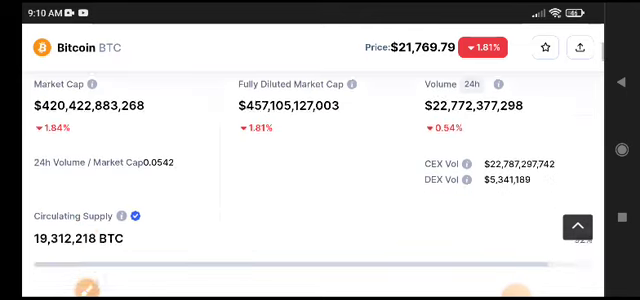
{"action": "scroll", "coordinate": [300, 180], "scroll_direction": "down", "scroll_amount": 5}
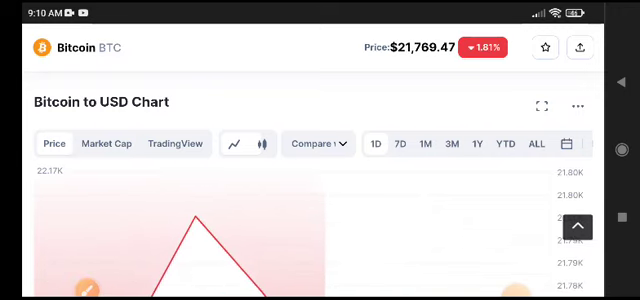
{"action": "scroll", "coordinate": [320, 200], "scroll_direction": "down", "scroll_amount": 3}
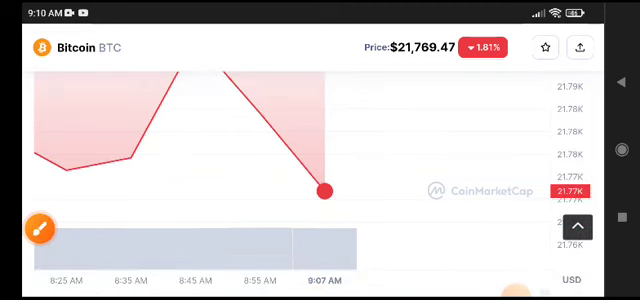
Scroll down the Bitcoin 1-day chart to its time axis ending at 9:07 AM
{"action": "left_click_drag", "start_coordinate": [40, 228], "coordinate": [84, 278]}
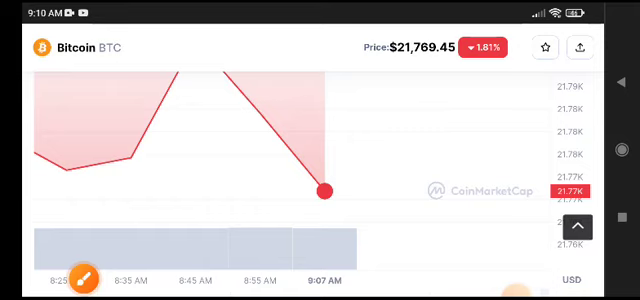
{"action": "left_click_drag", "start_coordinate": [84, 278], "coordinate": [70, 278]}
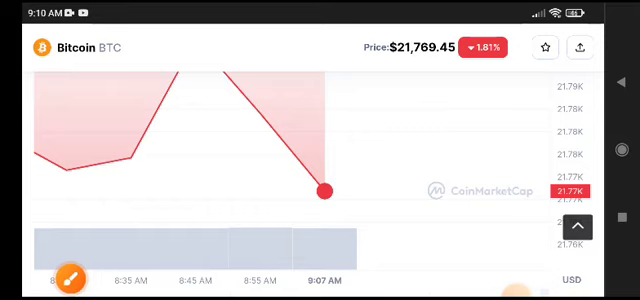